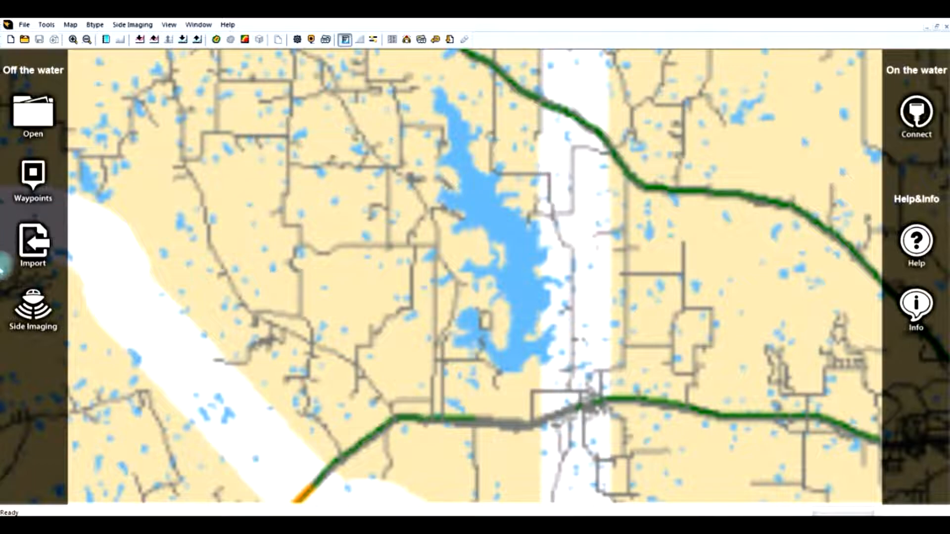
# Import the sonar log R00191.DAT from the Welsh RECORD folder with no tide or water level correction.
pyautogui.click(32, 243)
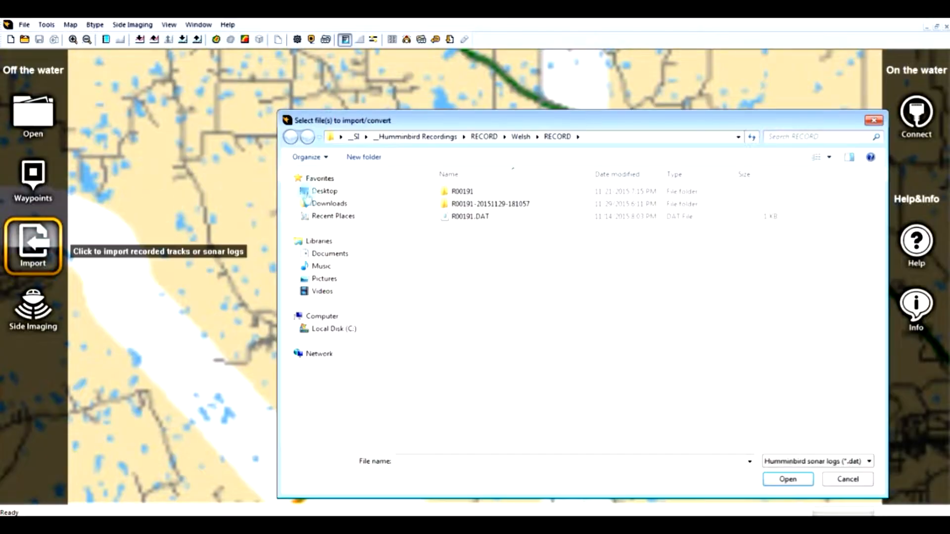
pyautogui.click(472, 216)
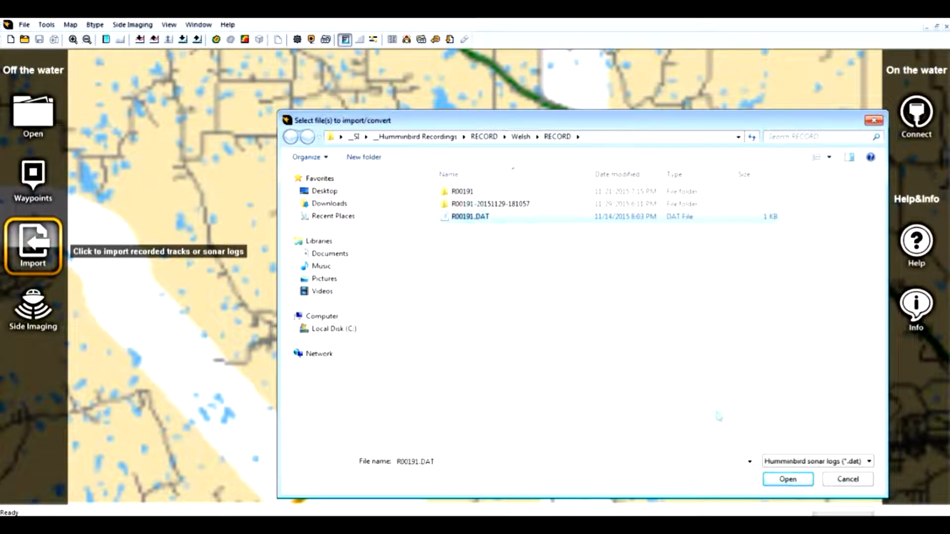
pyautogui.click(793, 480)
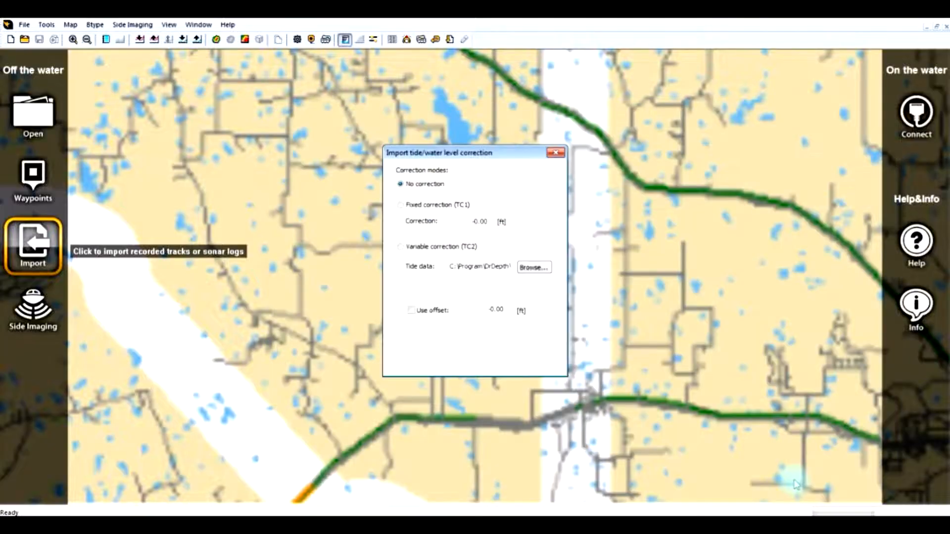
pyautogui.click(520, 369)
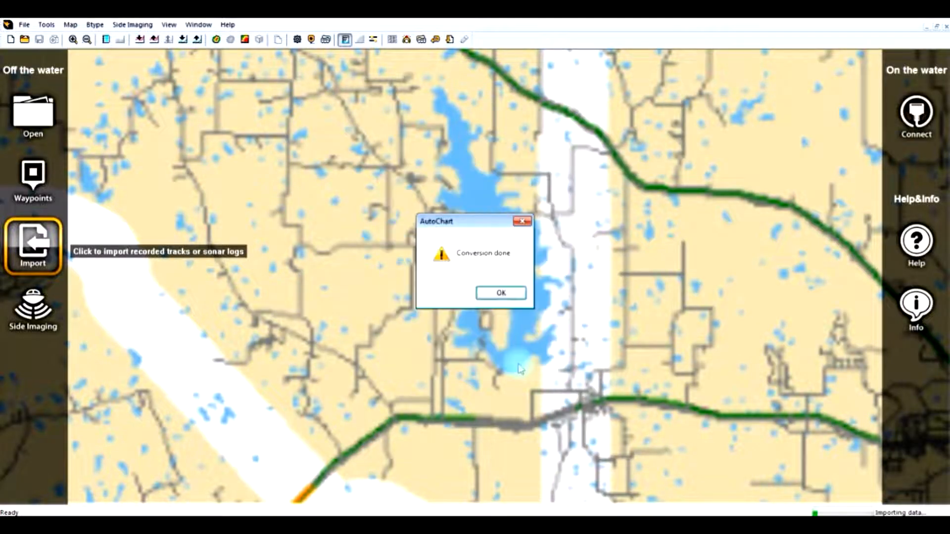
pyautogui.click(500, 293)
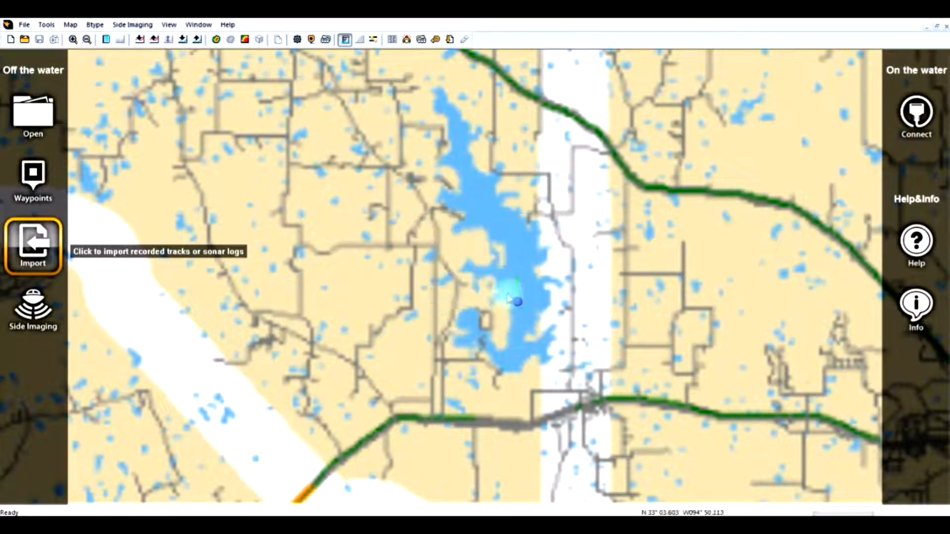
# Generate the depth map from the imported track and inspect the shallow red section at its north end.
pyautogui.scroll(2, 520, 303)
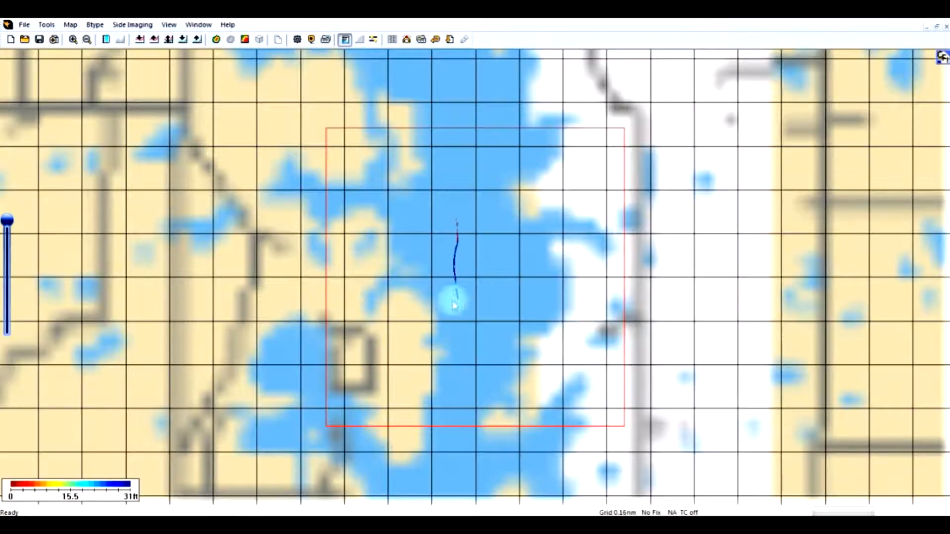
pyautogui.scroll(3, 453, 299)
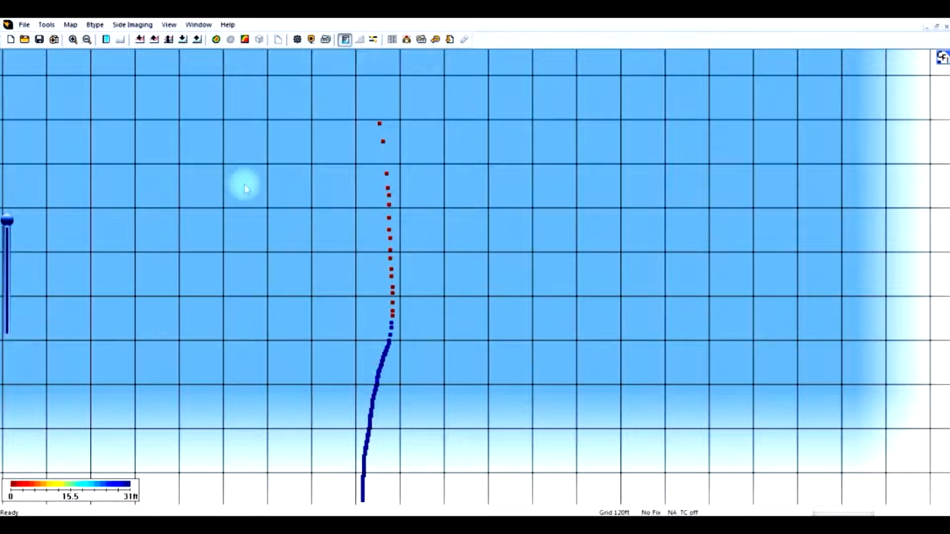
pyautogui.scroll(-1, 244, 182)
pyautogui.click(214, 40)
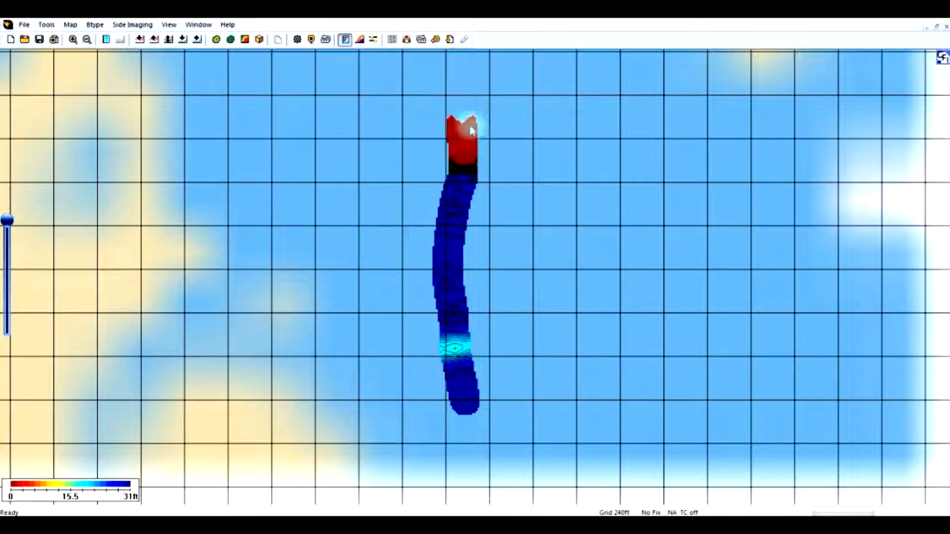
pyautogui.moveTo(473, 176)
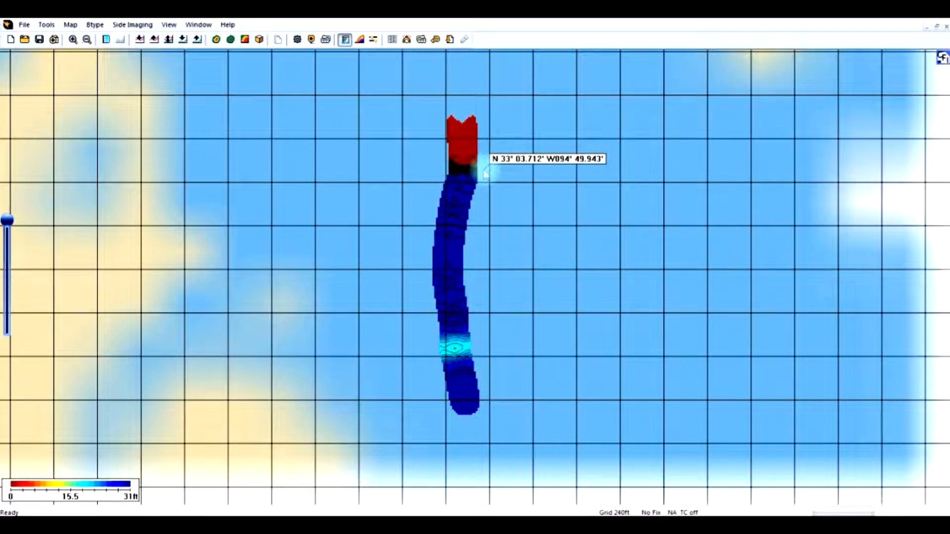
pyautogui.moveTo(471, 206)
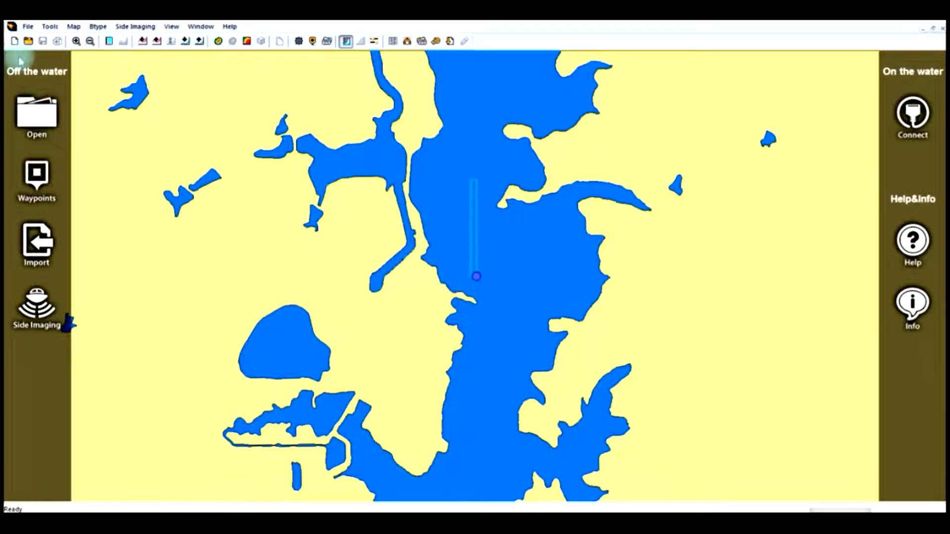
# Open R00191.acd from the Welsh RECORD folder in an edit-only tab.
pyautogui.click(28, 27)
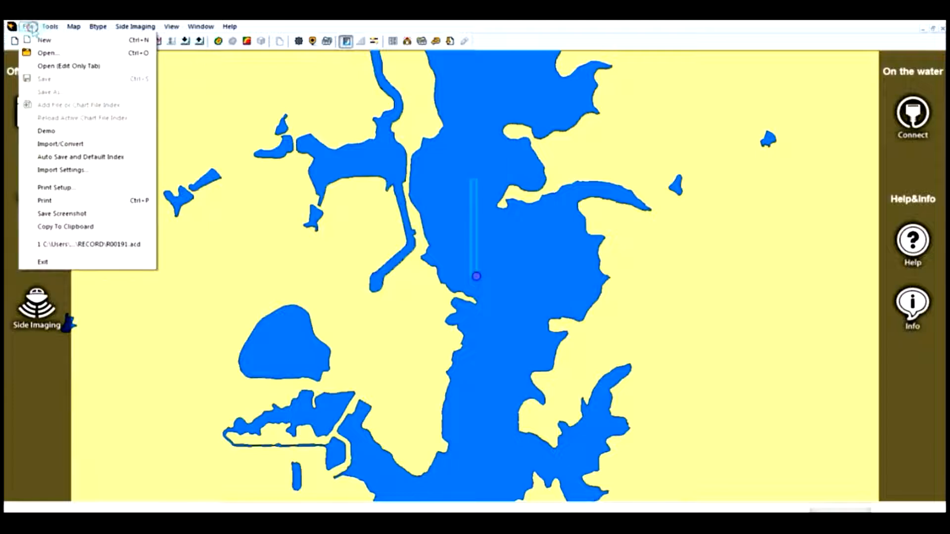
pyautogui.click(46, 66)
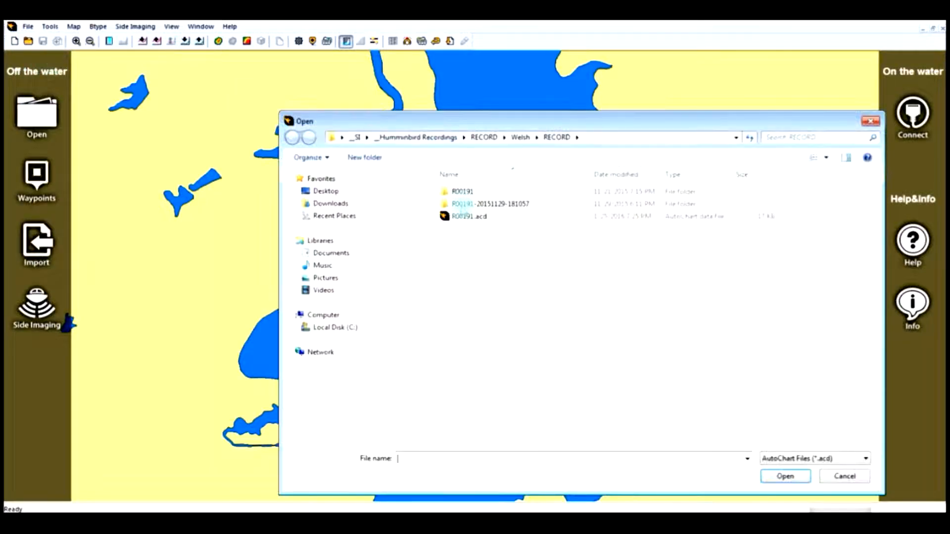
pyautogui.doubleClick(470, 217)
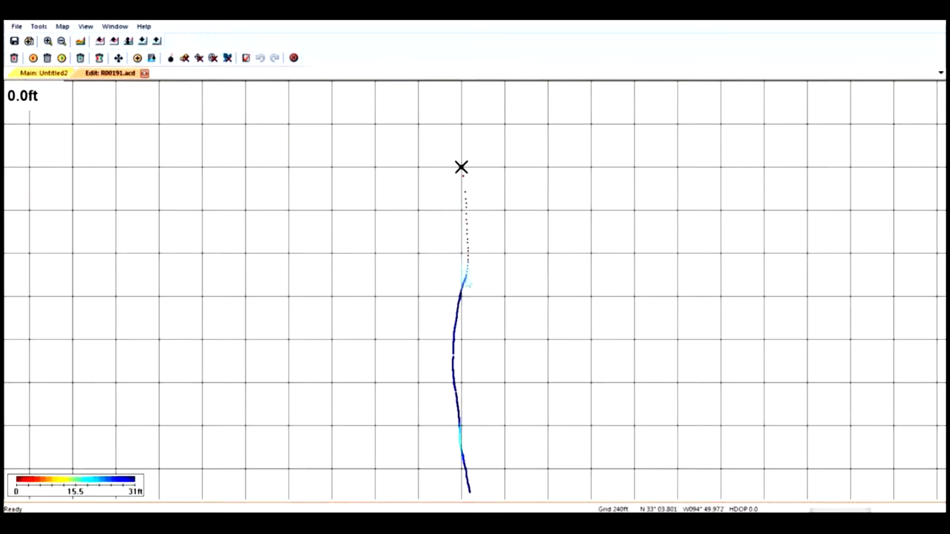
# Delete all data more recent than the track point bordering the zero-depth section, and close the editor saving the changes to R00191.acd.
pyautogui.click(465, 277)
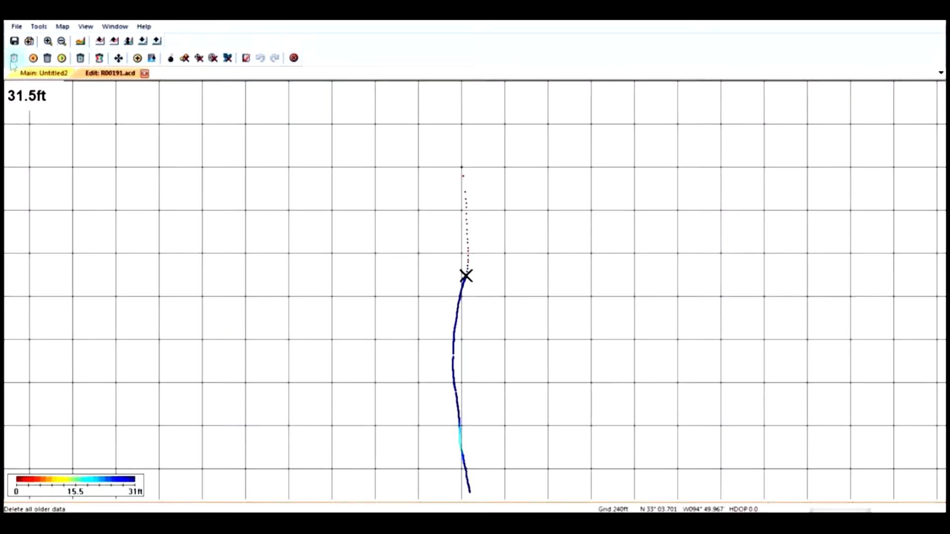
pyautogui.click(82, 59)
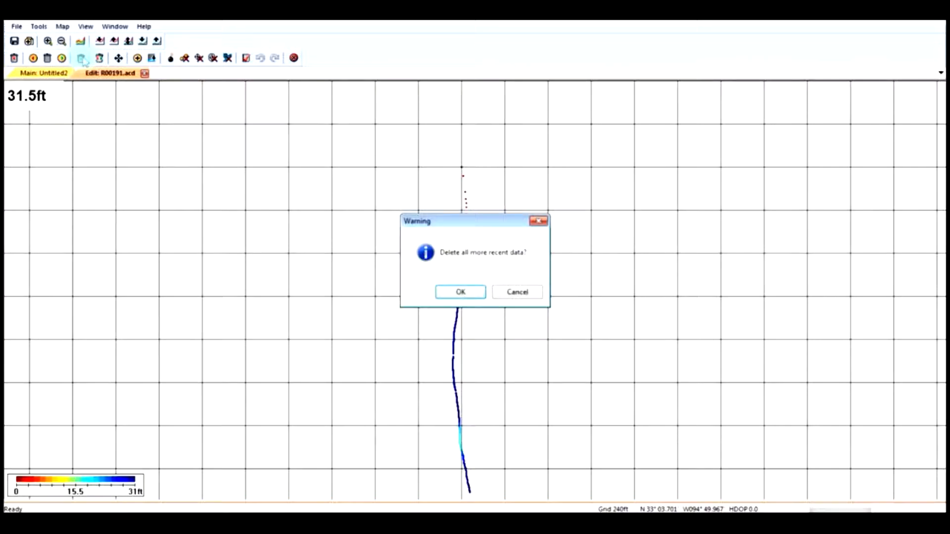
pyautogui.click(471, 294)
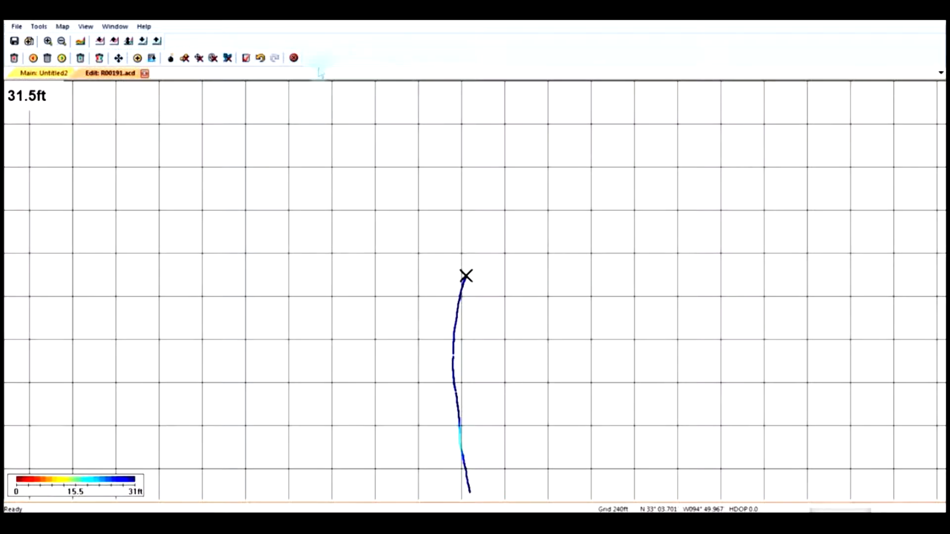
pyautogui.click(294, 58)
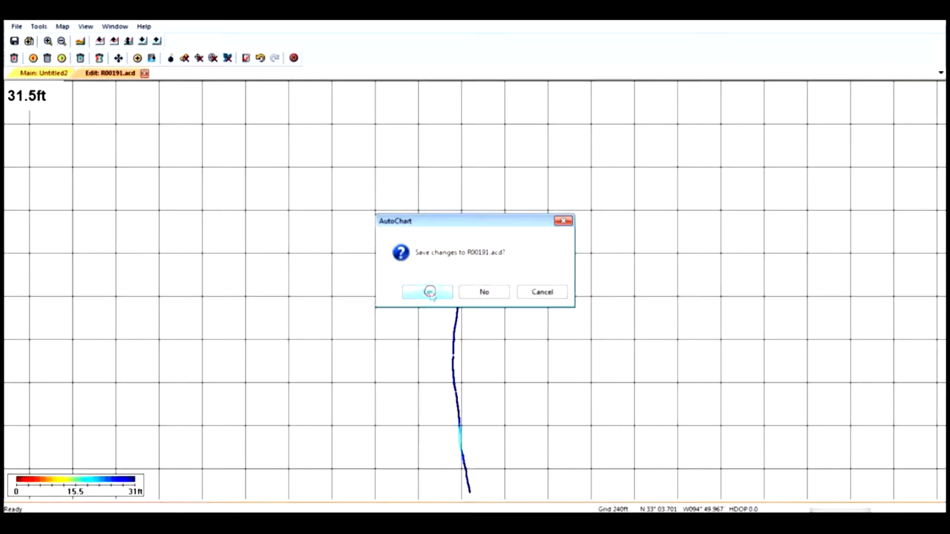
pyautogui.click(429, 292)
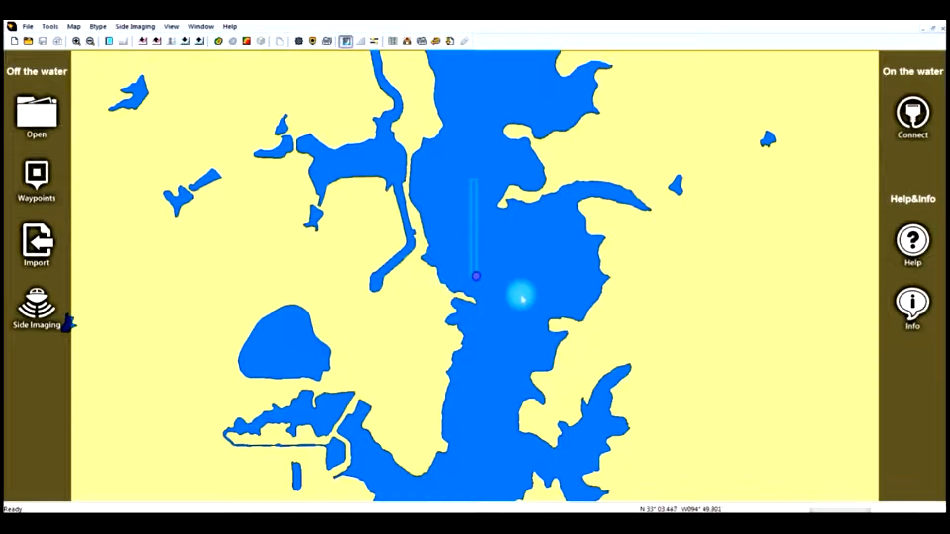
# Load the map at the edited track's location, regenerate its depth map and inspect the cleaned north end.
pyautogui.click(218, 42)
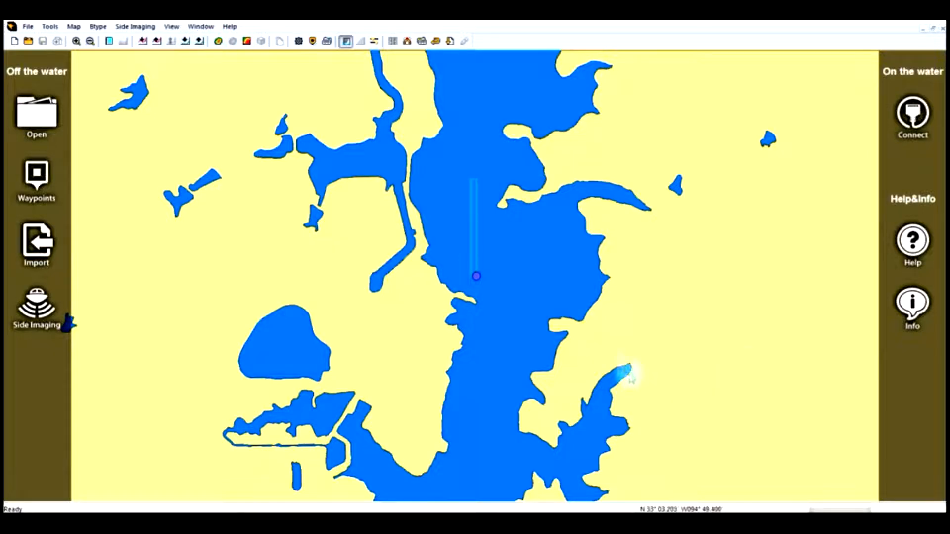
pyautogui.rightClick(484, 253)
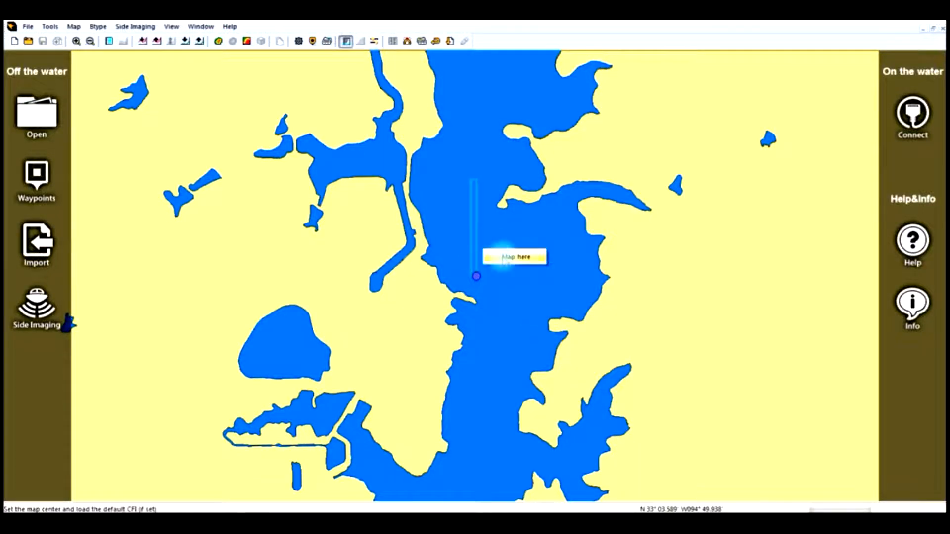
pyautogui.click(505, 257)
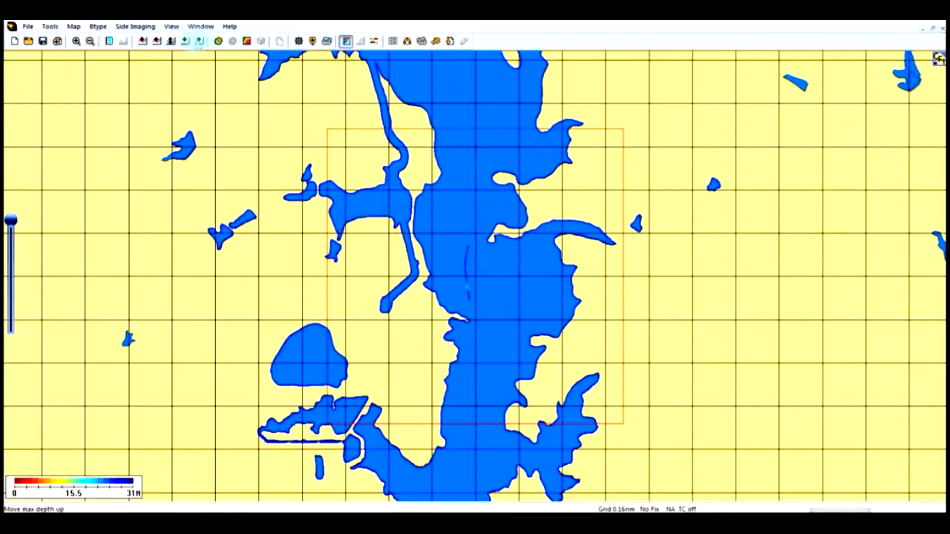
pyautogui.click(218, 41)
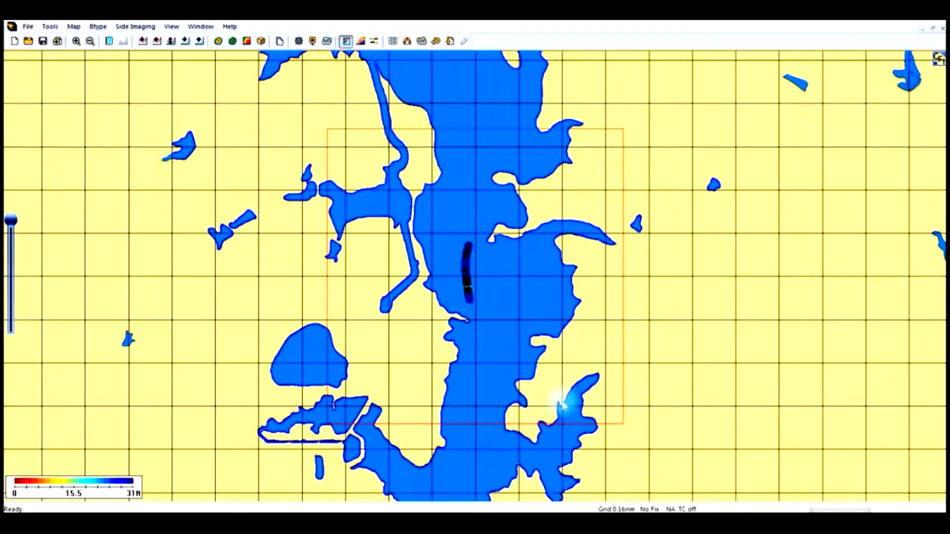
pyautogui.scroll(5, 562, 398)
pyautogui.moveTo(415, 302); pyautogui.dragTo(428, 510)
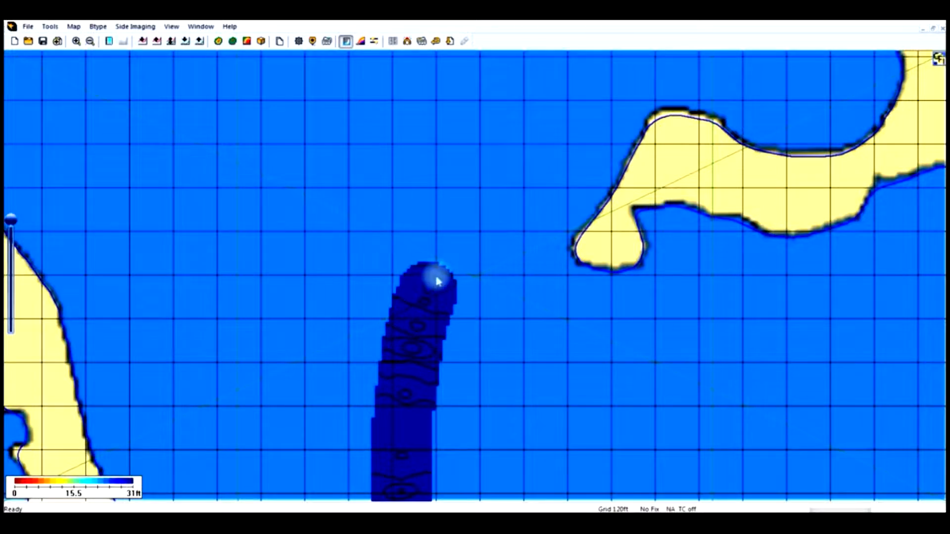
pyautogui.moveTo(417, 354); pyautogui.dragTo(438, 254)
pyautogui.scroll(-2, 484, 311)
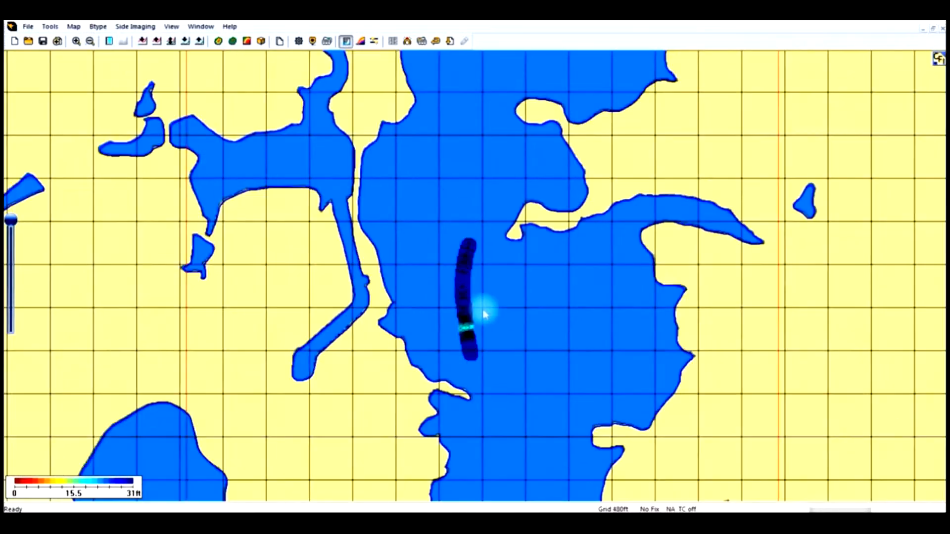
pyautogui.scroll(1, 487, 311)
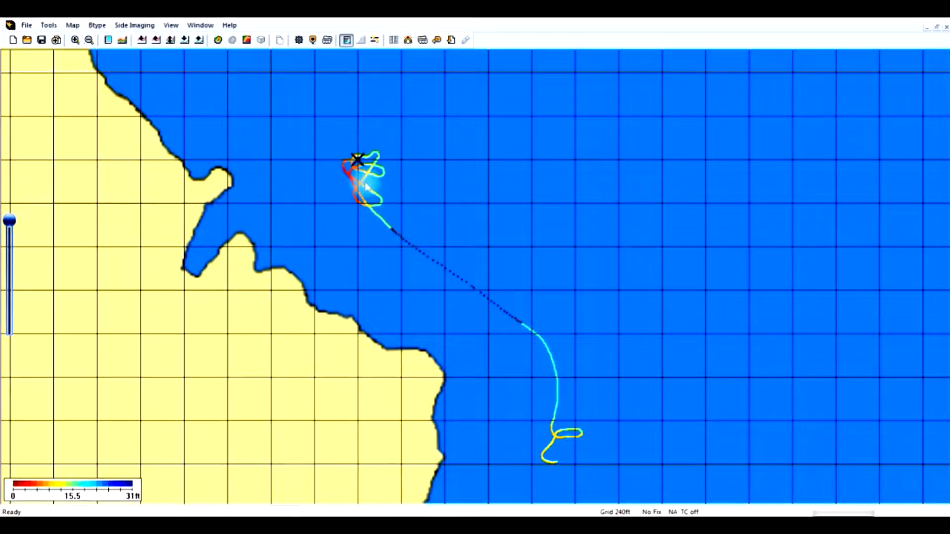
# Start a new map and open R00154.acd from the Monticello RECORD folder in an edit-only tab.
pyautogui.moveTo(366, 186)
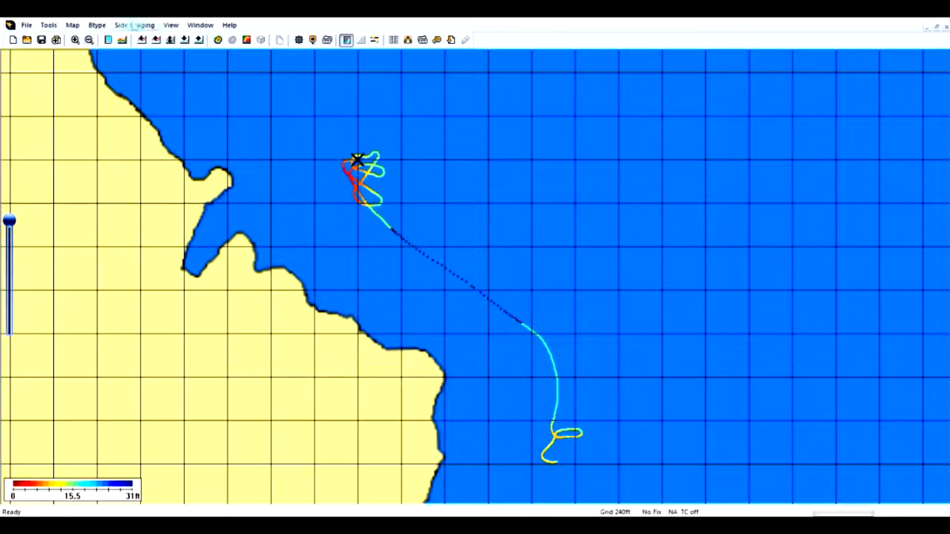
pyautogui.click(13, 41)
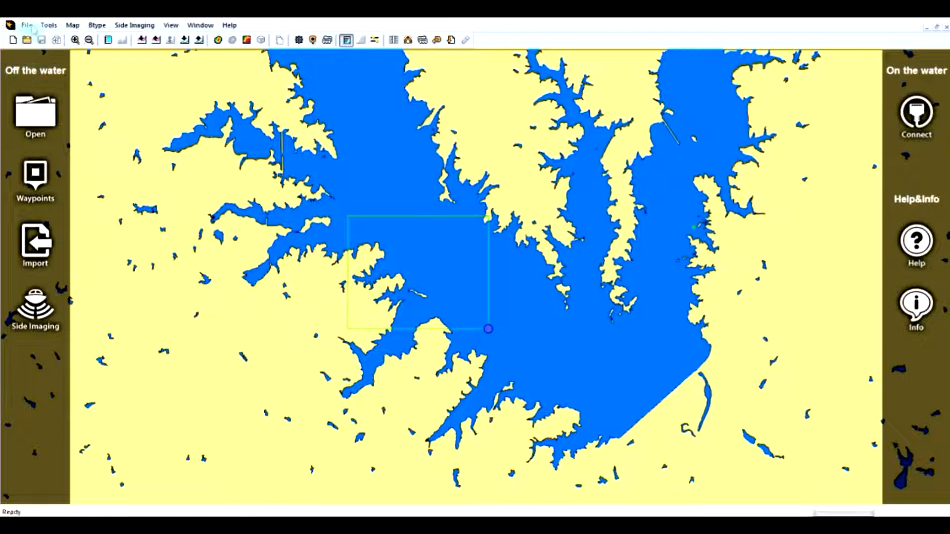
pyautogui.click(26, 25)
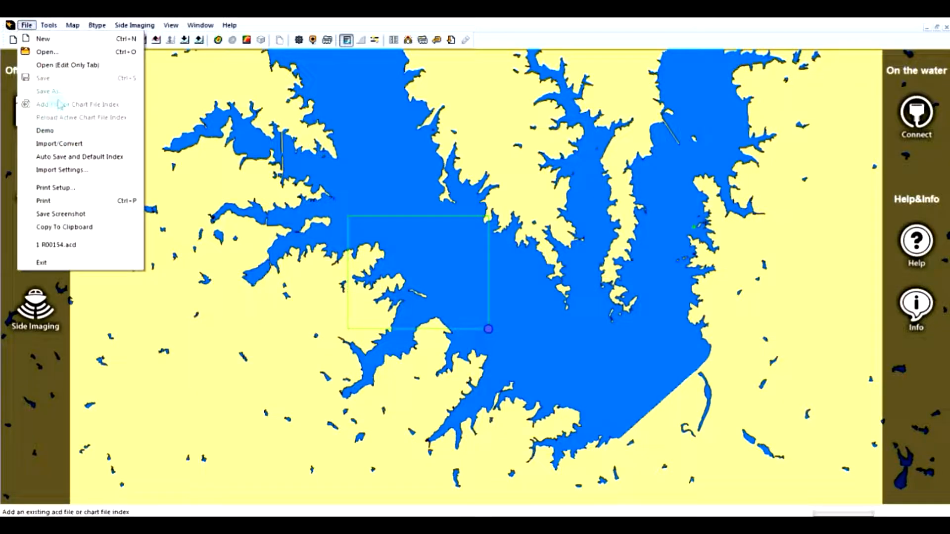
pyautogui.click(68, 65)
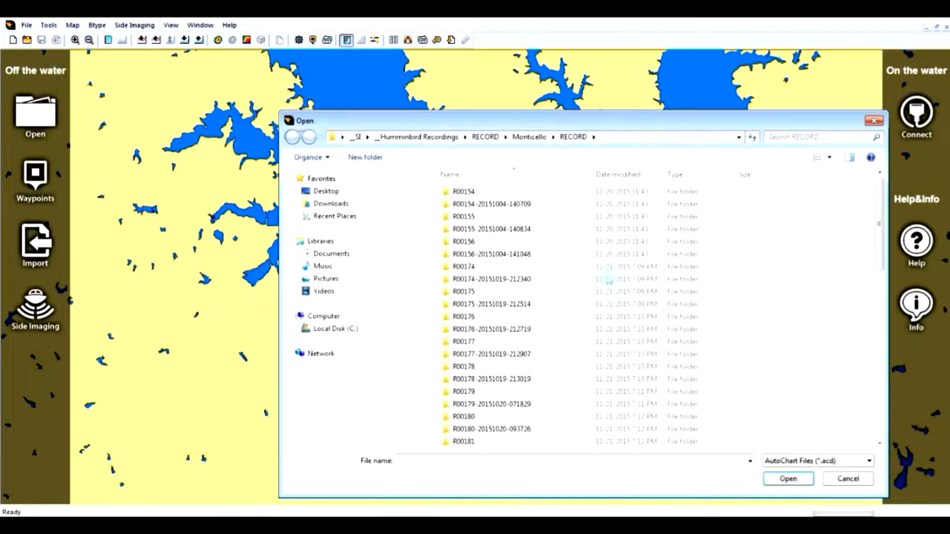
pyautogui.scroll(-12, 838, 423)
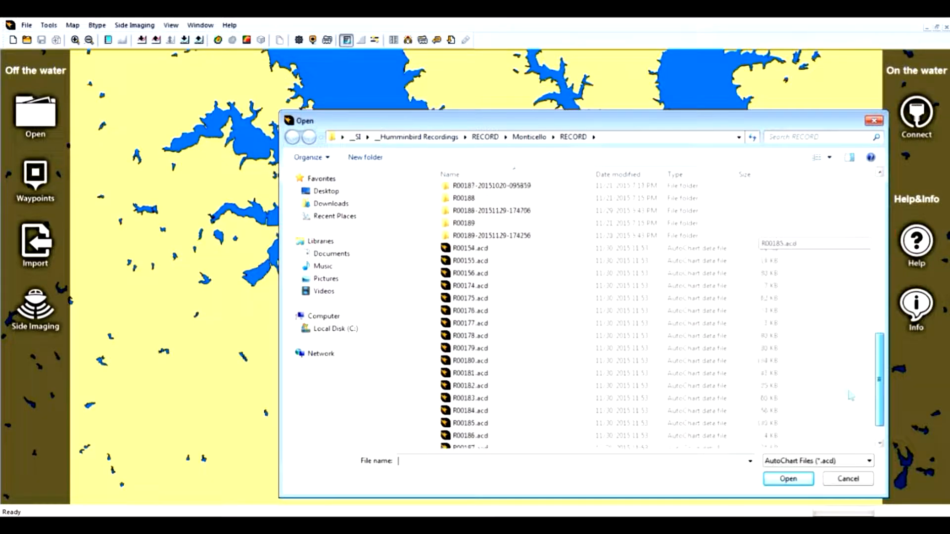
pyautogui.click(460, 205)
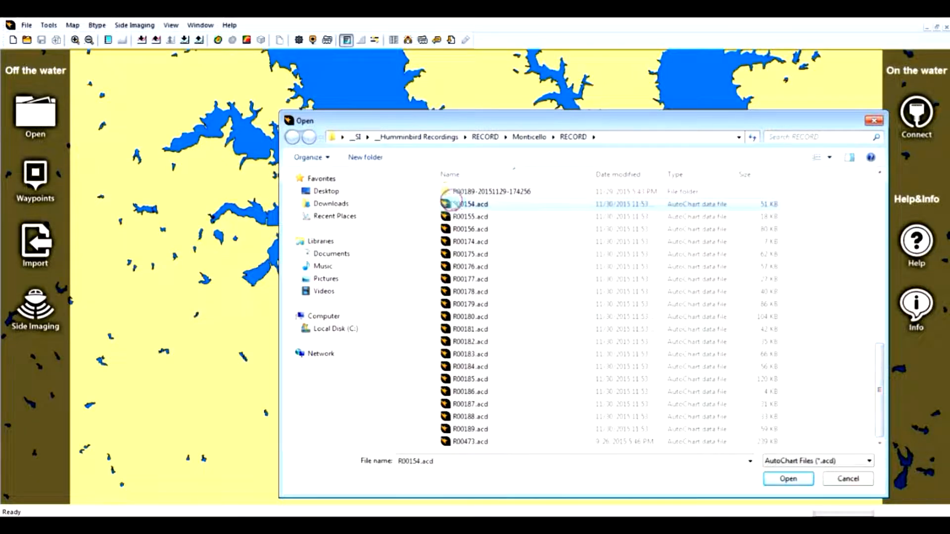
pyautogui.click(789, 478)
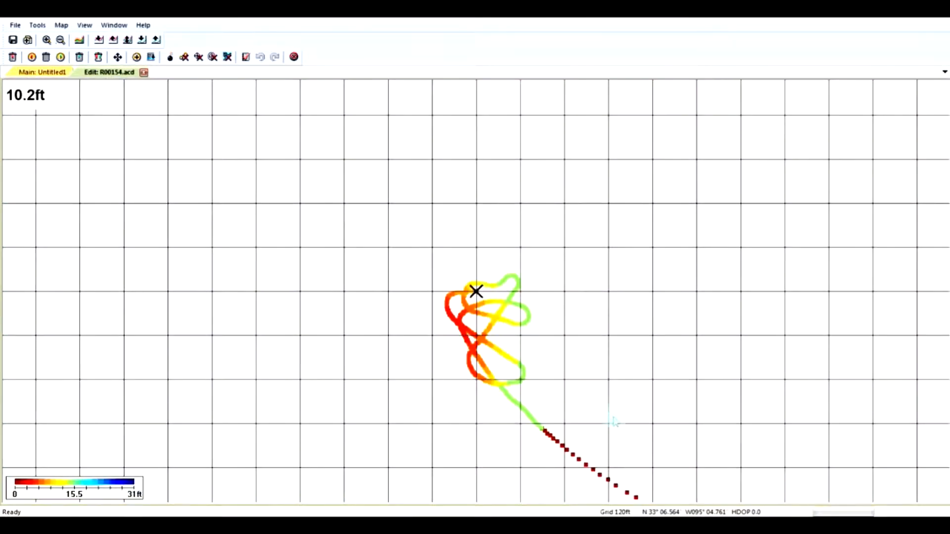
# Delete the data range spanning the zero-depth section of the track, and close the editor saving the changes to R00154.acd.
pyautogui.moveTo(613, 421); pyautogui.dragTo(374, 177)
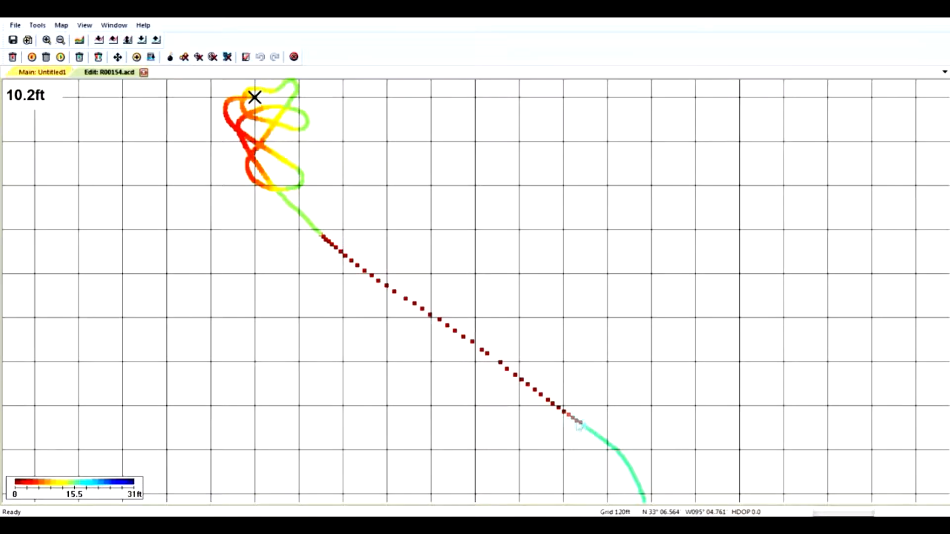
pyautogui.click(322, 235)
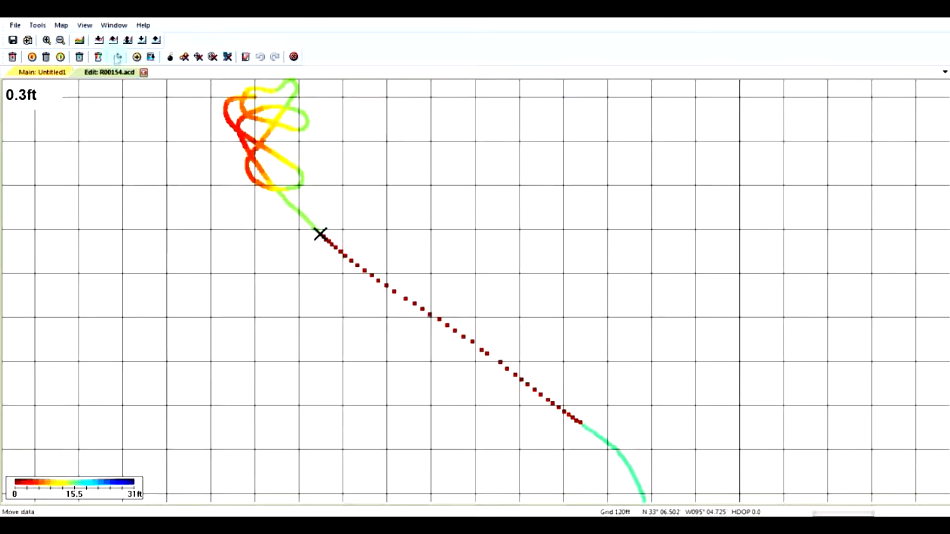
pyautogui.click(98, 58)
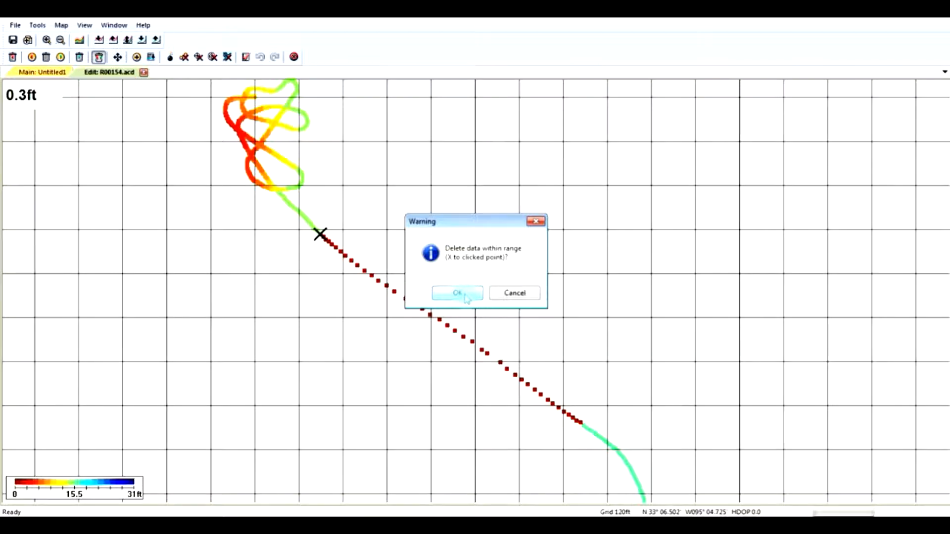
pyautogui.click(465, 297)
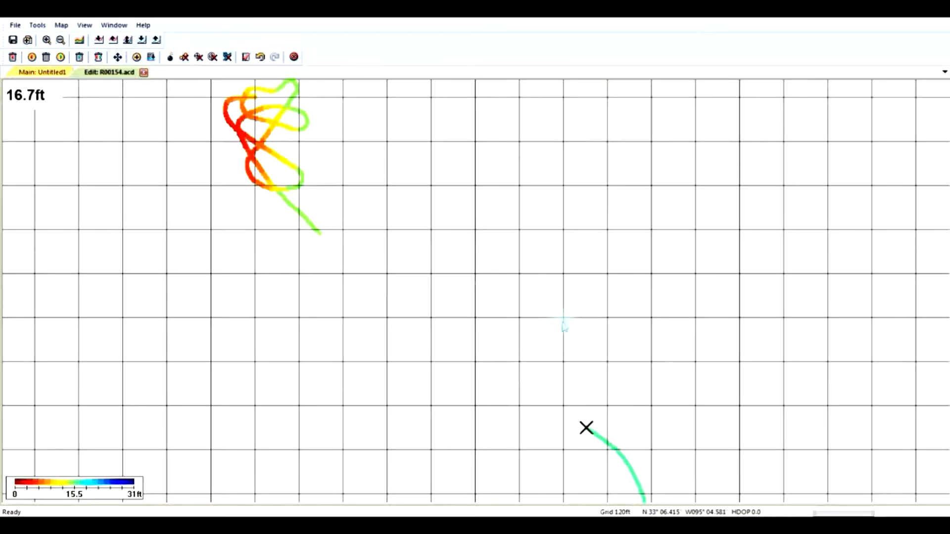
pyautogui.click(292, 57)
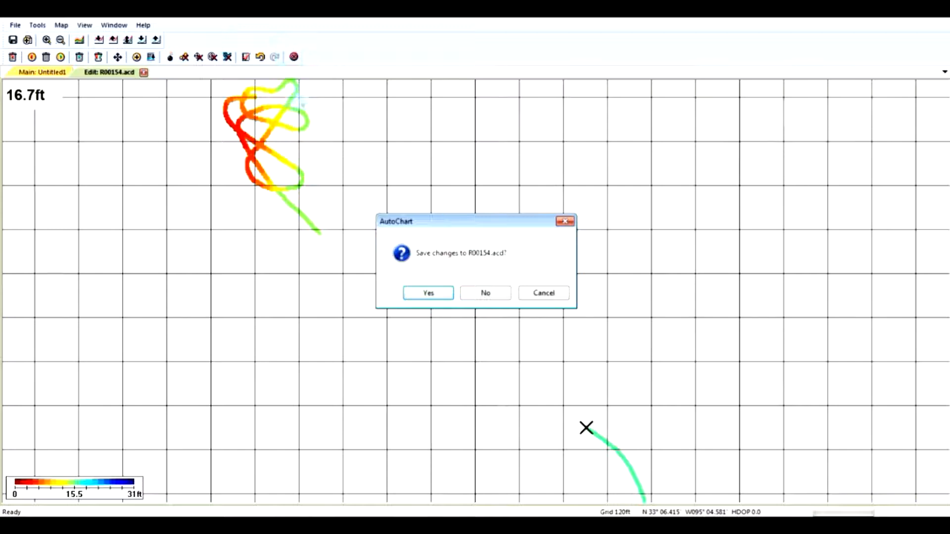
pyautogui.click(435, 294)
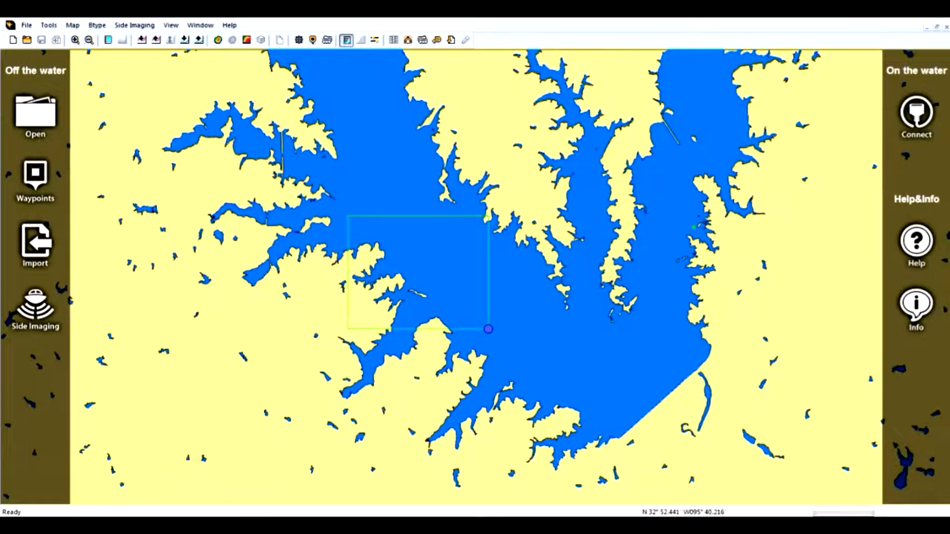
# Browse the Monticello RECORD folder for files to open and open an entry further down its list.
pyautogui.click(35, 116)
pyautogui.click(882, 262)
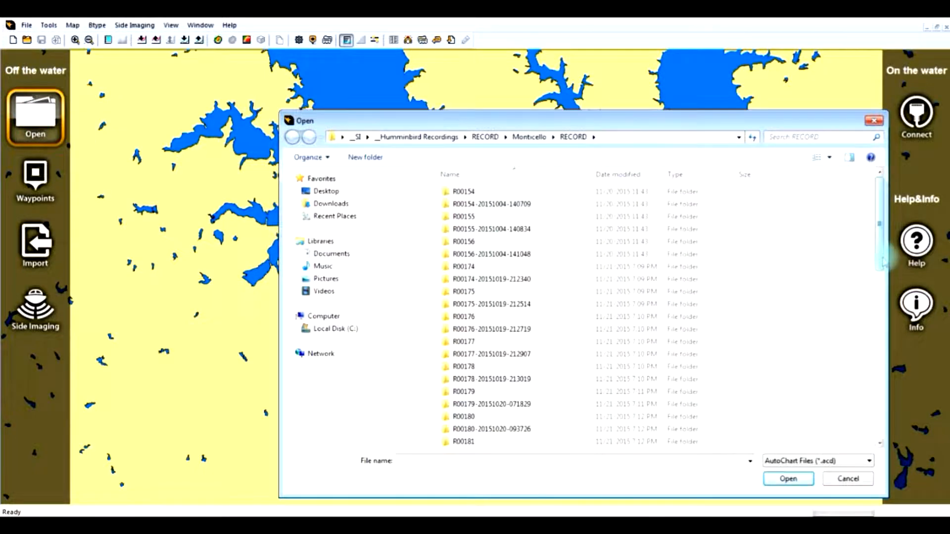
pyautogui.moveTo(883, 257); pyautogui.dragTo(882, 373)
pyautogui.click(483, 354)
pyautogui.doubleClick(484, 354)
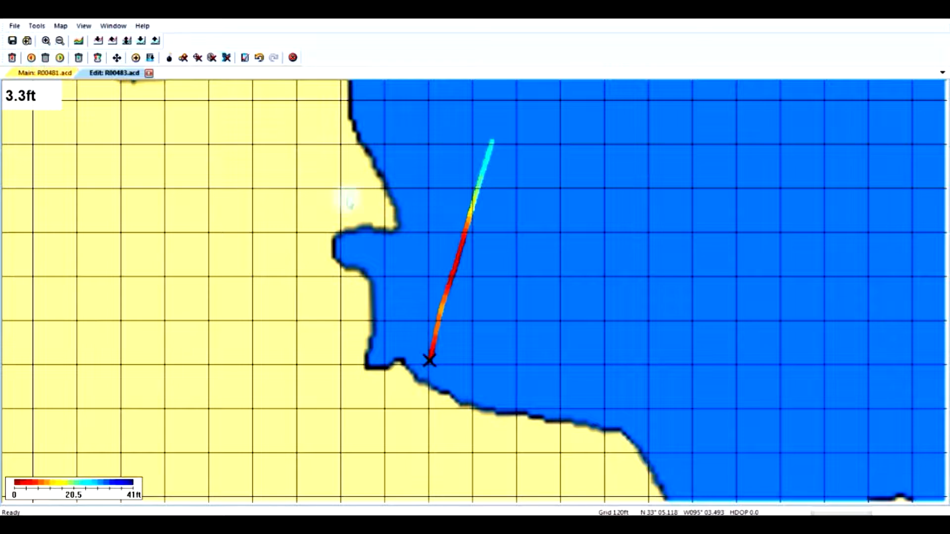
# Delete individual data points in the red middle section of track R00483 and where it turns from yellow to green.
pyautogui.click(450, 280)
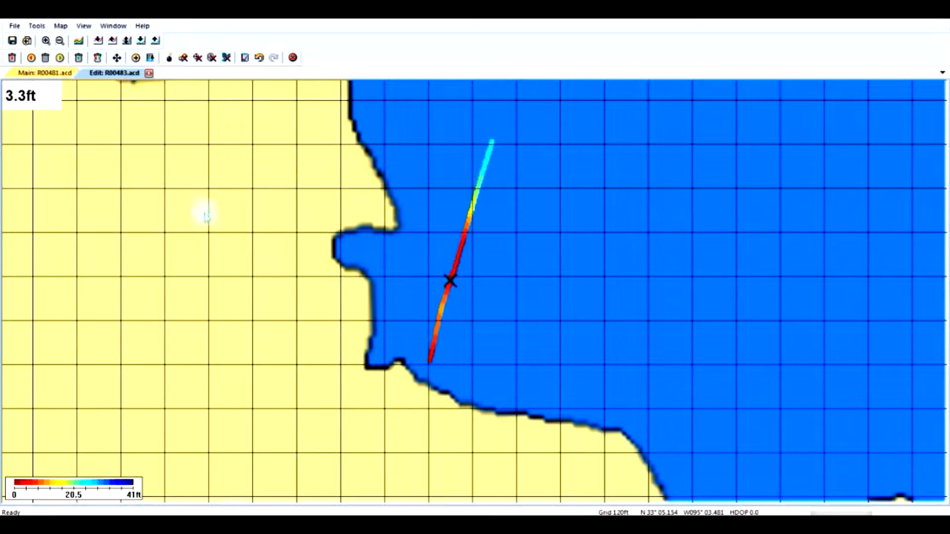
pyautogui.click(45, 58)
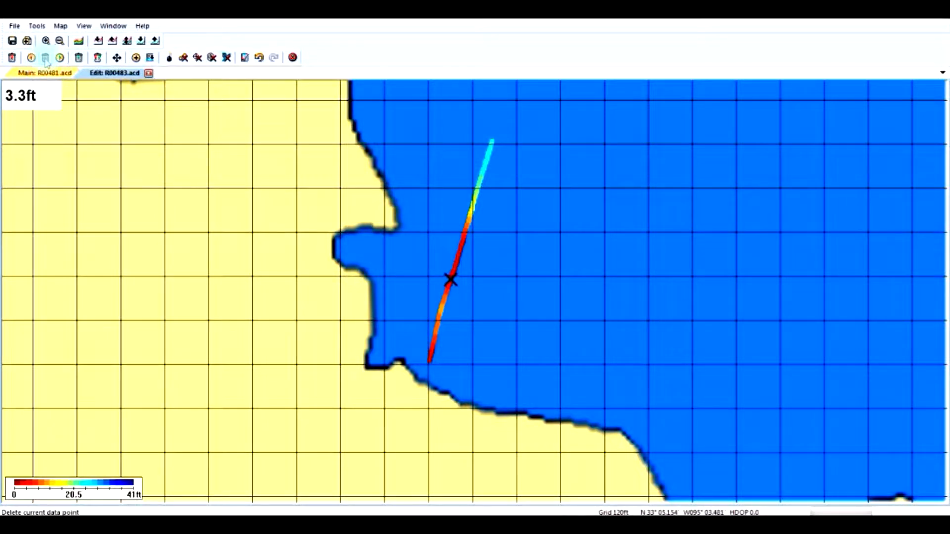
pyautogui.click(46, 58)
pyautogui.click(46, 58)
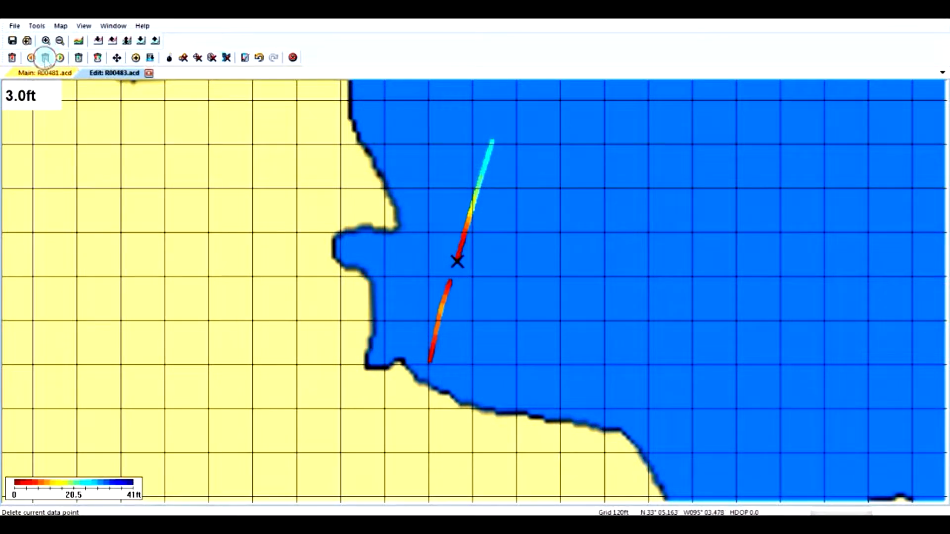
pyautogui.click(45, 59)
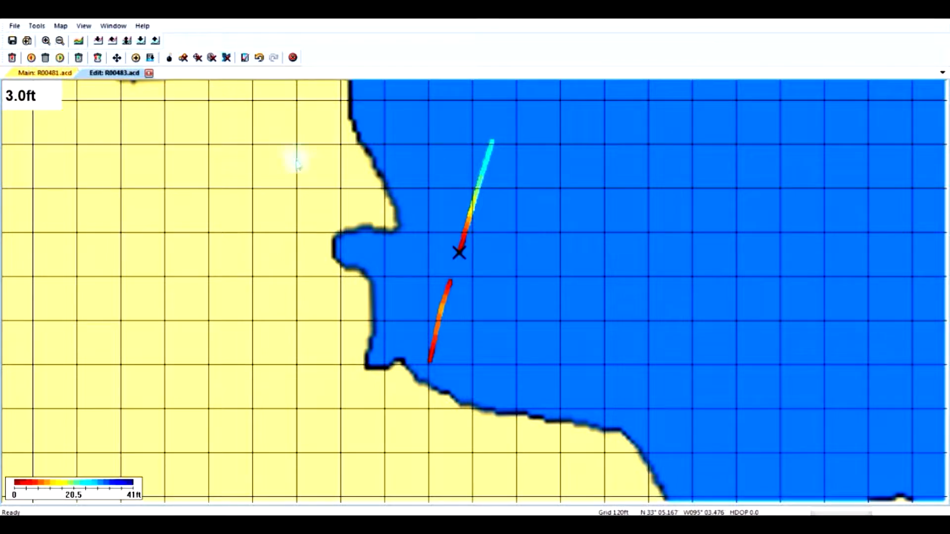
pyautogui.click(471, 211)
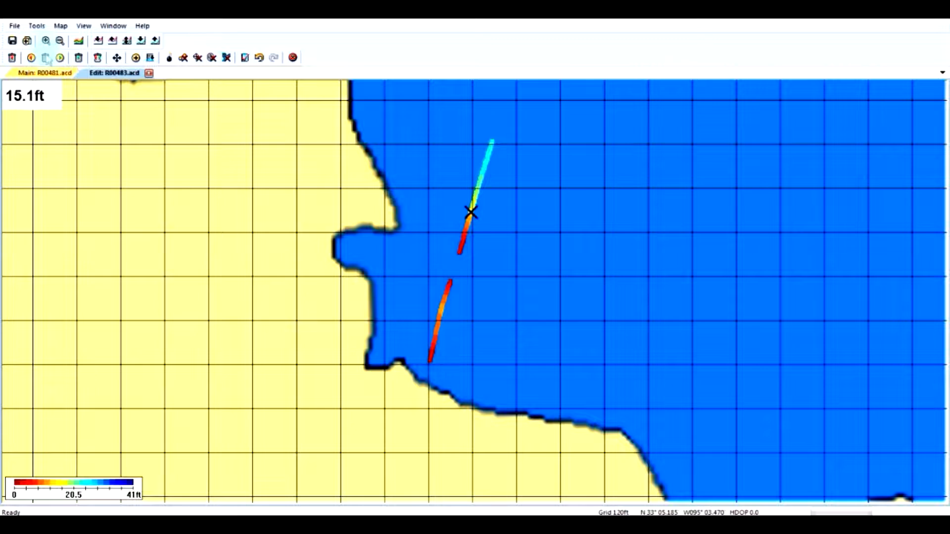
pyautogui.click(46, 58)
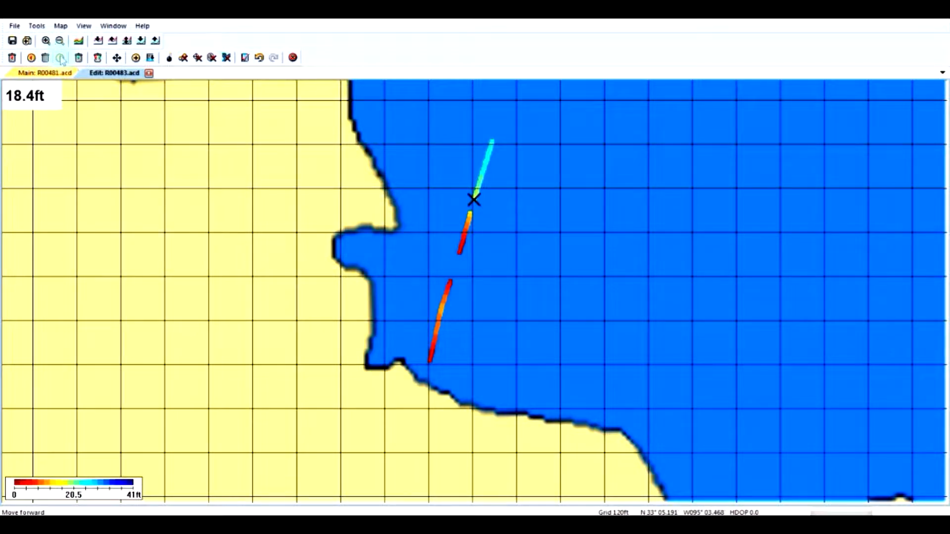
# Move forward and backward along the remaining points of track R00483, and delete points one at a time from its short middle segment.
pyautogui.click(59, 58)
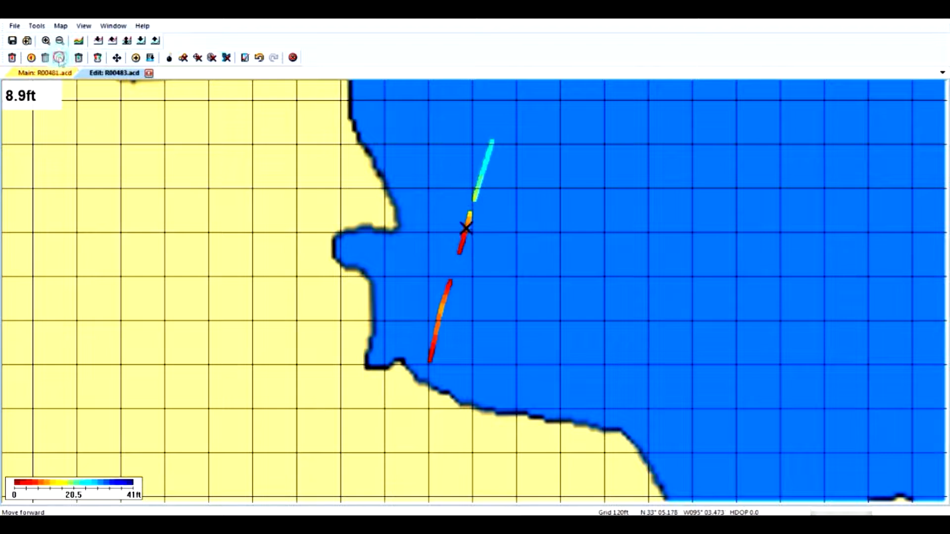
pyautogui.click(60, 59)
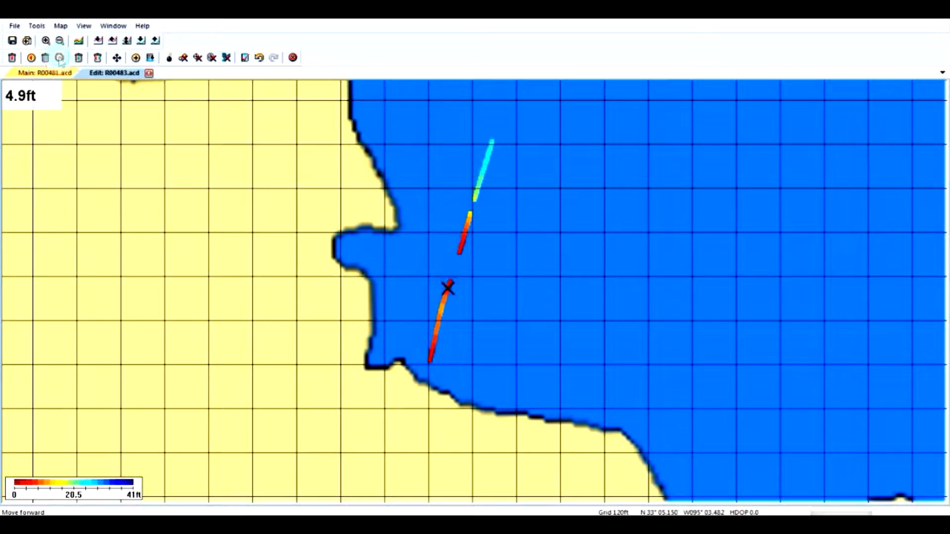
pyautogui.click(31, 59)
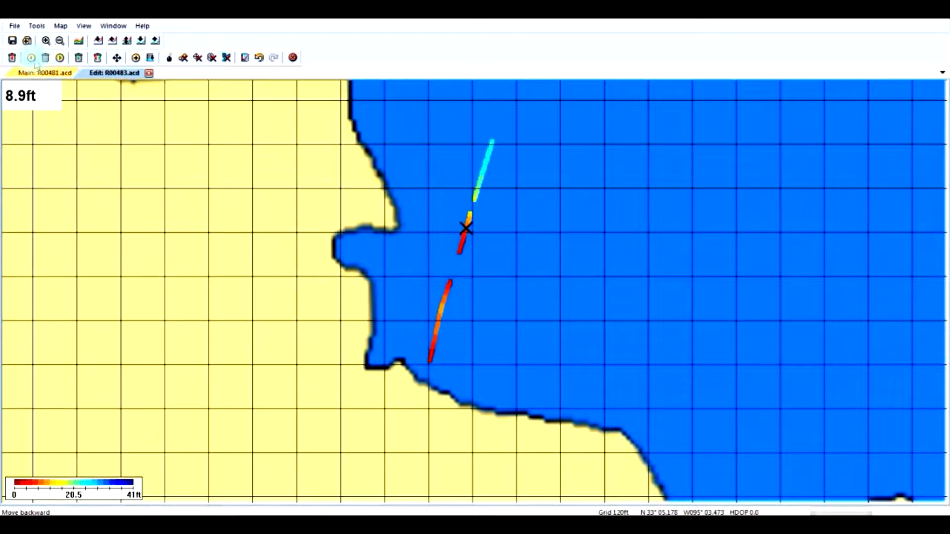
pyautogui.click(46, 58)
pyautogui.click(46, 58)
pyautogui.click(46, 59)
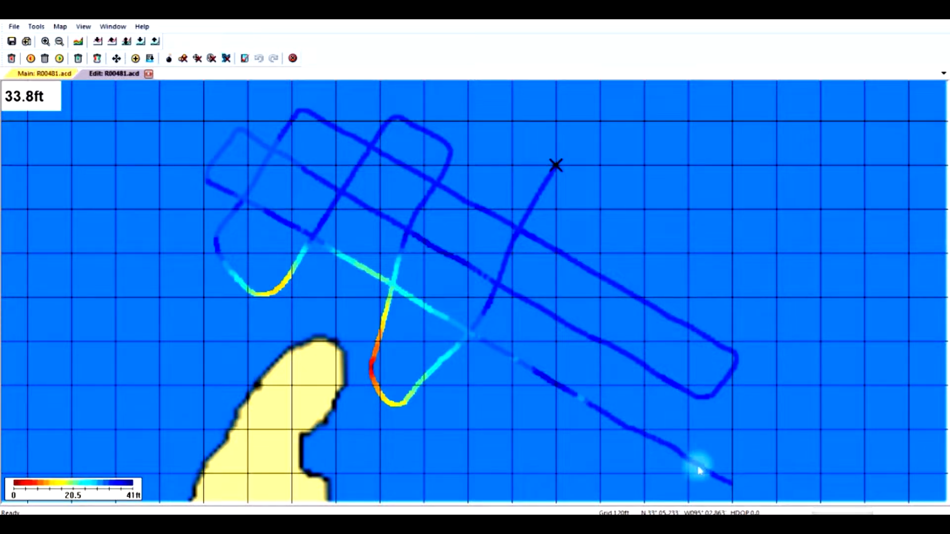
# Delete all data older than the point at the western corner of track R00481.
pyautogui.click(205, 178)
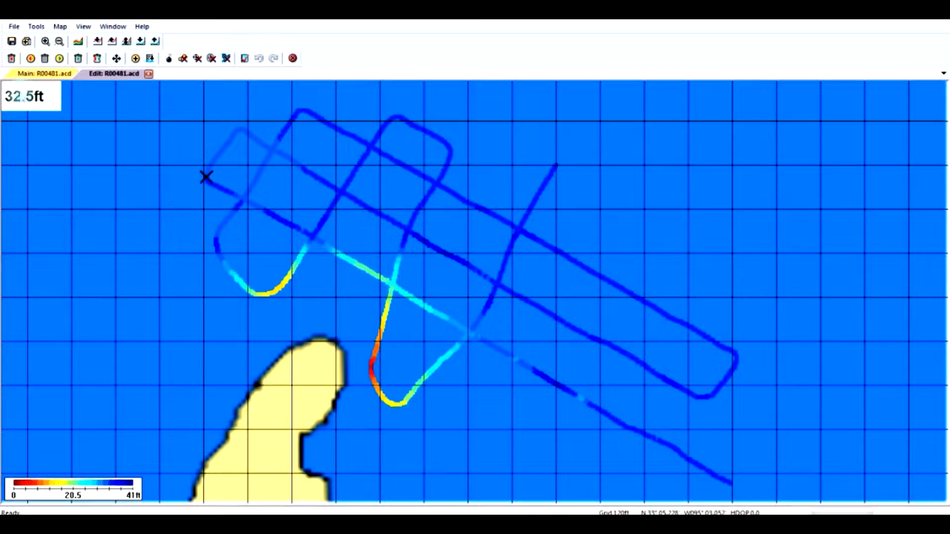
pyautogui.click(12, 60)
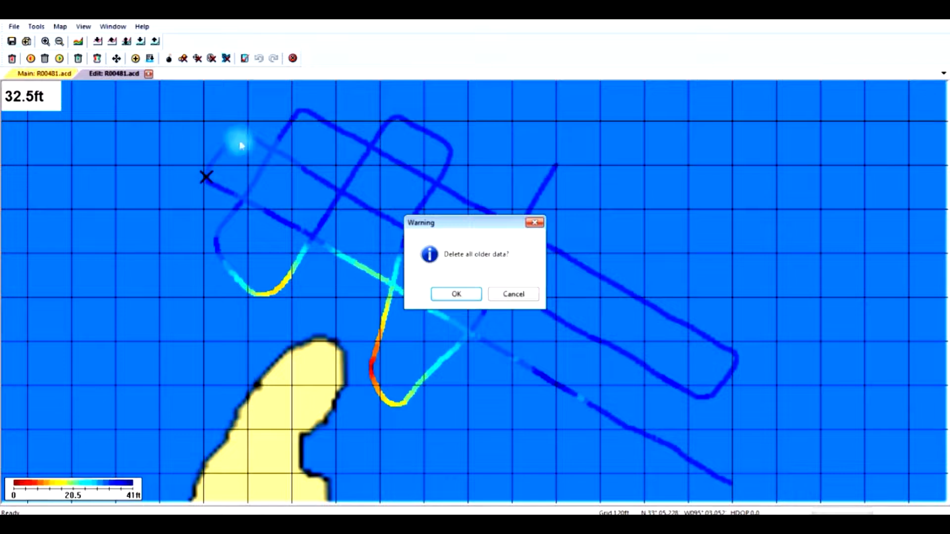
pyautogui.click(466, 296)
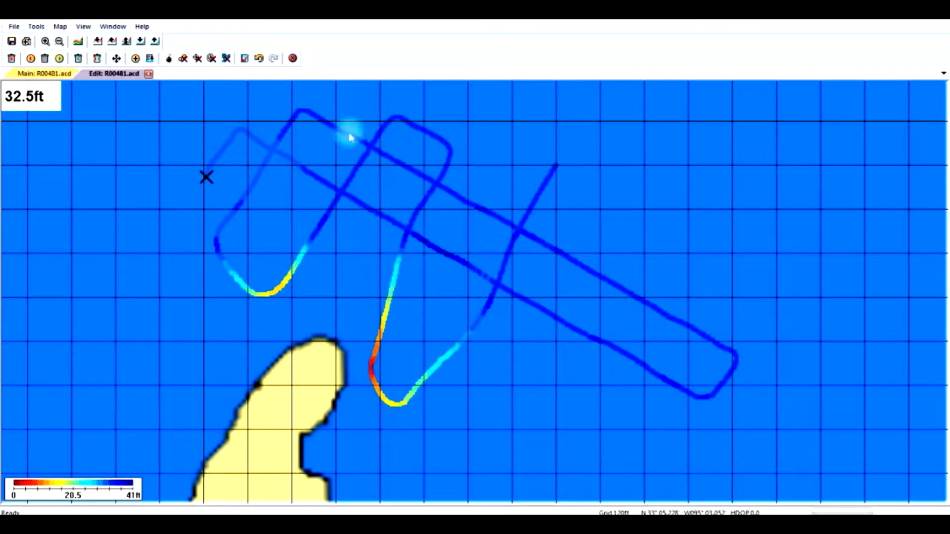
# Delete all data more recent than the point where the track's northern loop begins to turn southeast.
pyautogui.click(389, 120)
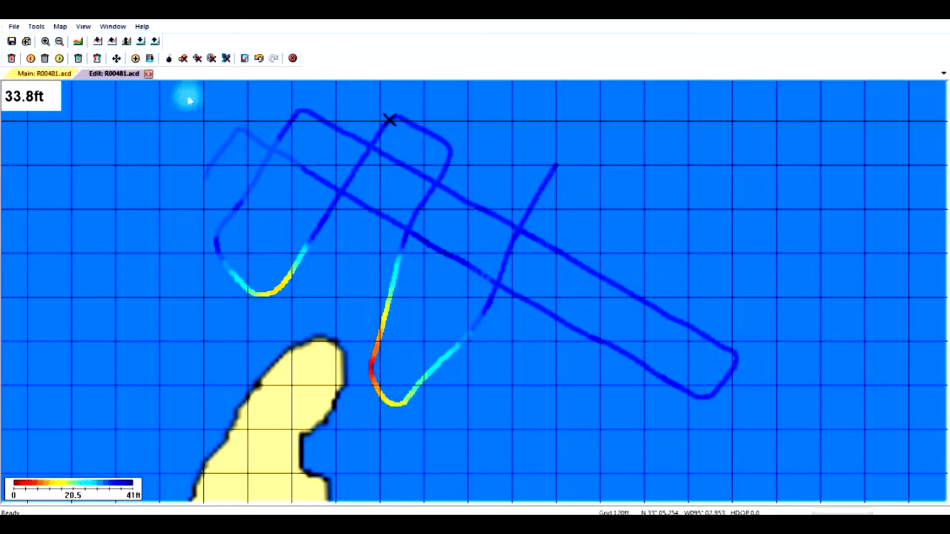
pyautogui.click(78, 58)
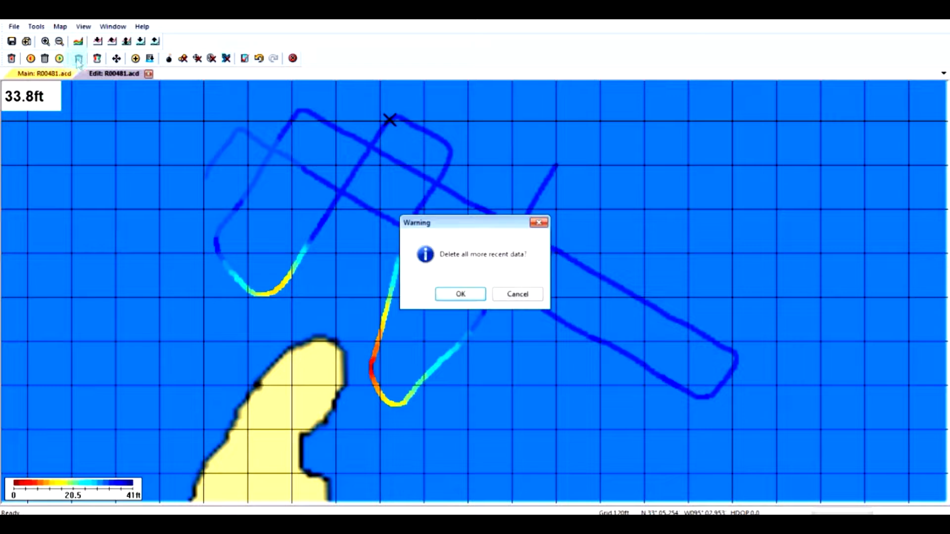
pyautogui.click(461, 294)
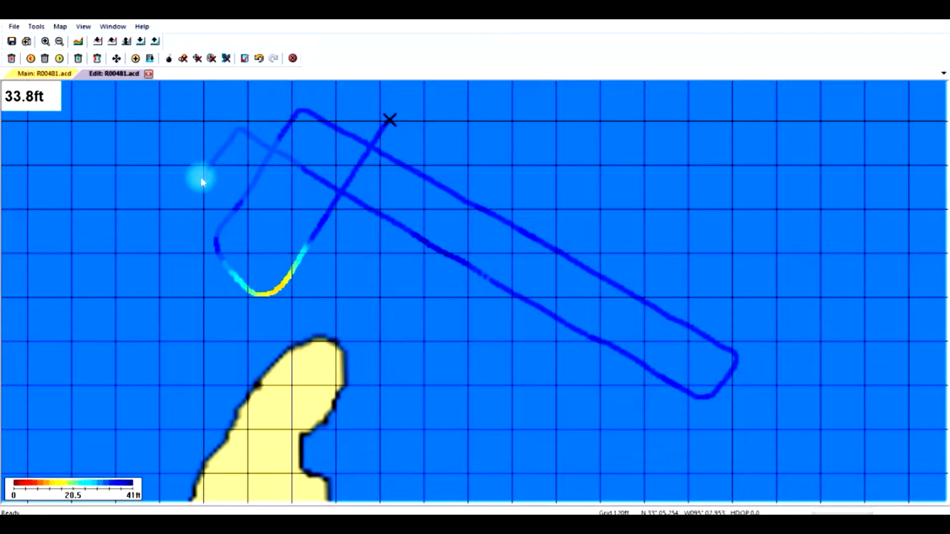
# Delete the short northwestern end of track R00481 point by point, between its upper corner and its loose end.
pyautogui.click(243, 129)
pyautogui.click(44, 59)
pyautogui.click(45, 60)
pyautogui.click(46, 60)
pyautogui.click(45, 59)
pyautogui.click(46, 59)
pyautogui.click(45, 59)
pyautogui.click(46, 60)
pyautogui.click(45, 60)
pyautogui.click(46, 60)
pyautogui.click(45, 60)
pyautogui.click(45, 60)
pyautogui.click(46, 59)
pyautogui.click(45, 59)
pyautogui.click(46, 60)
pyautogui.click(45, 60)
pyautogui.click(45, 60)
pyautogui.click(45, 59)
pyautogui.click(46, 59)
pyautogui.click(46, 59)
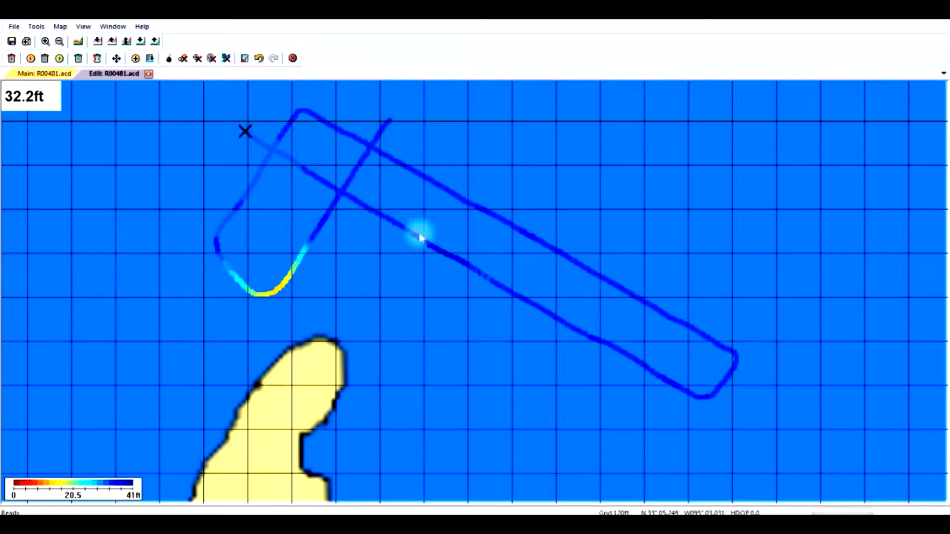
# Delete the data range forming the long southeastern loop, from a point on its lower leg to one on its upper leg.
pyautogui.click(403, 227)
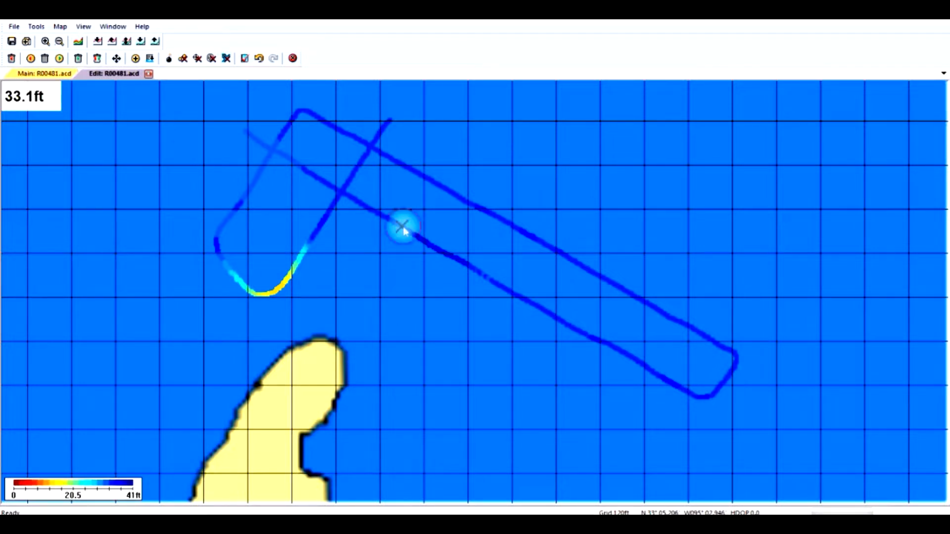
pyautogui.click(97, 59)
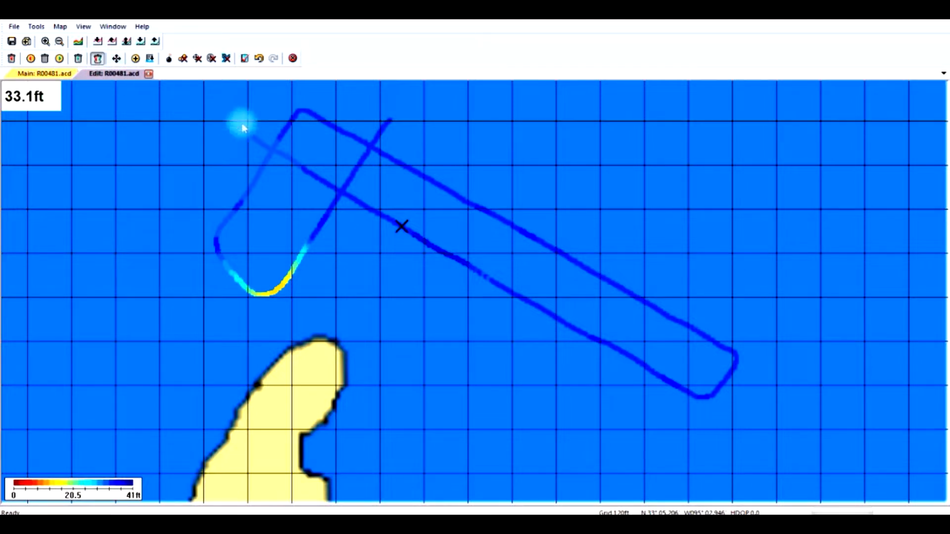
pyautogui.click(426, 176)
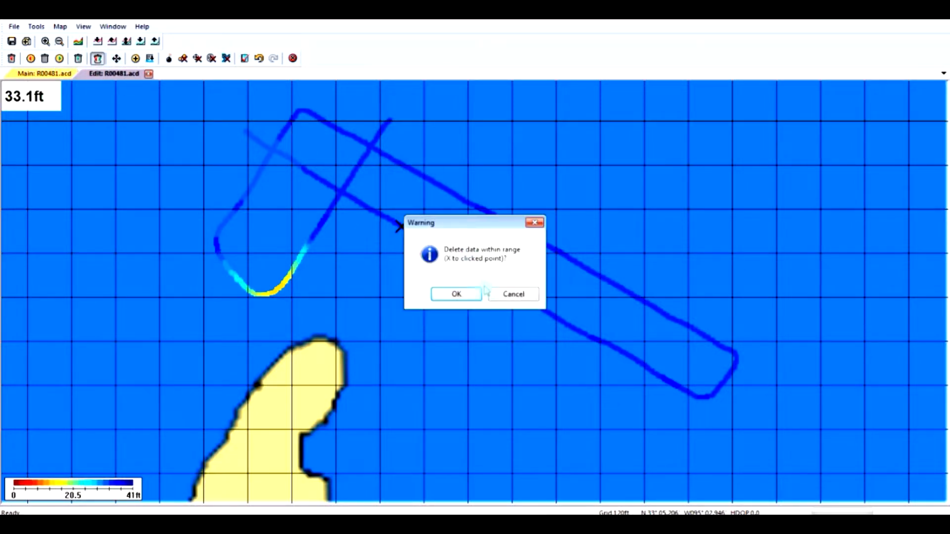
pyautogui.click(478, 300)
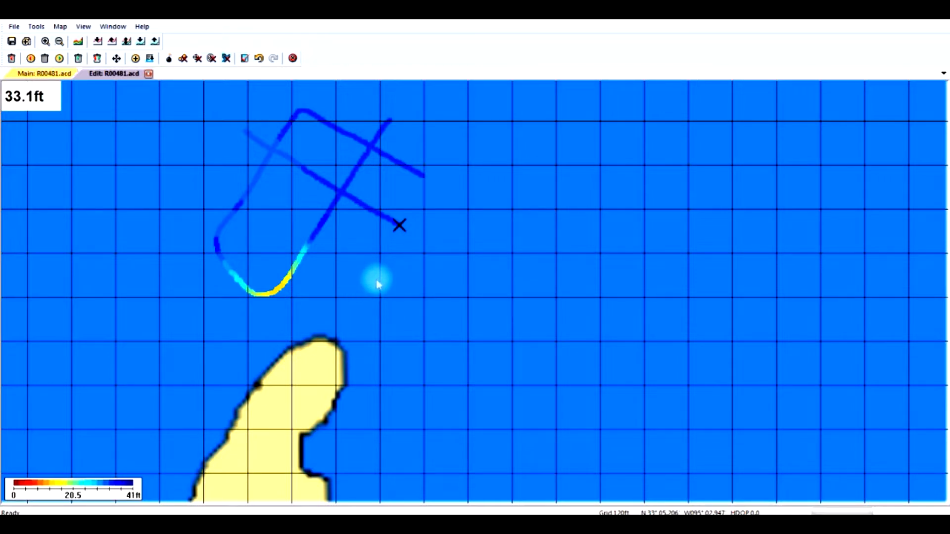
pyautogui.moveTo(330, 213); pyautogui.dragTo(404, 254)
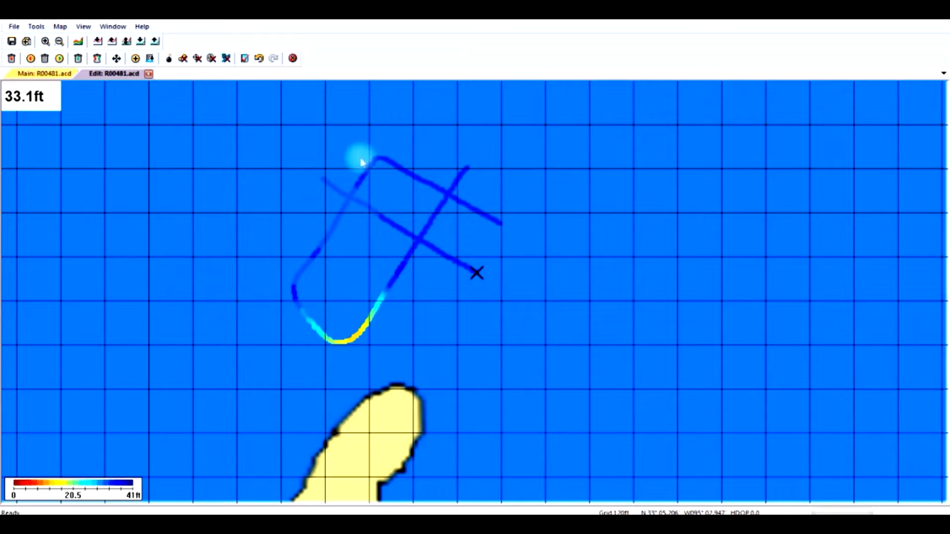